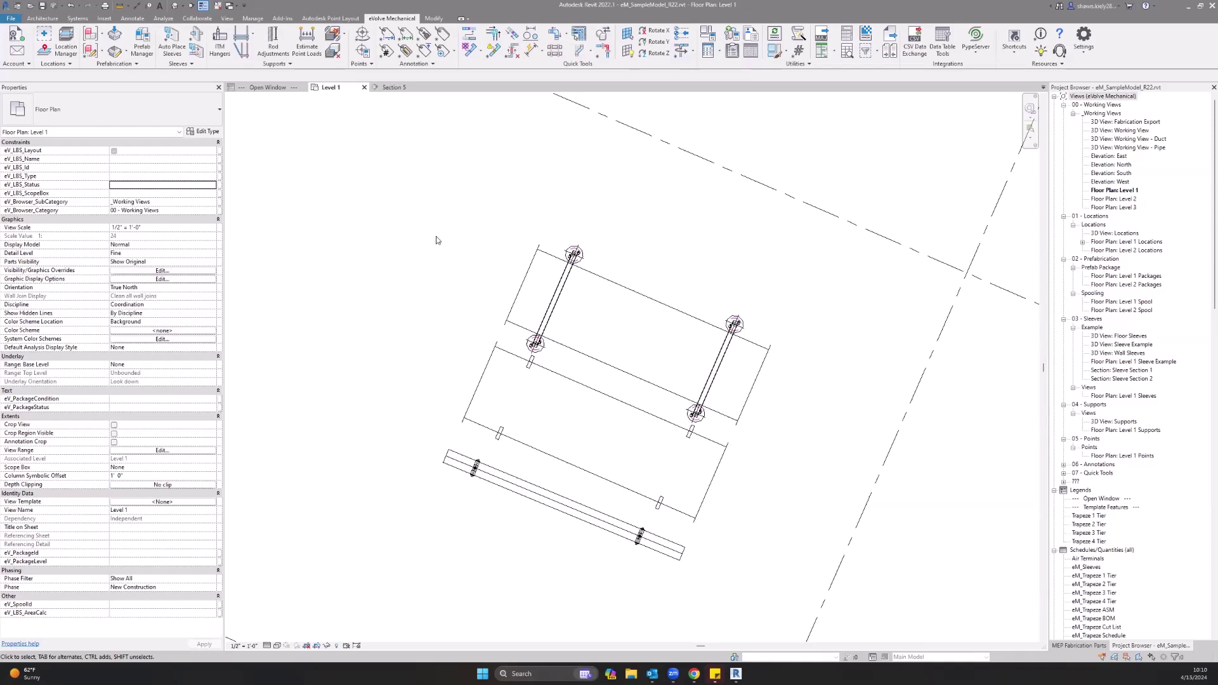
# Review the Survey Point origin choices in the project point settings and keep Internal Origin as the origin
pyautogui.click(366, 64)
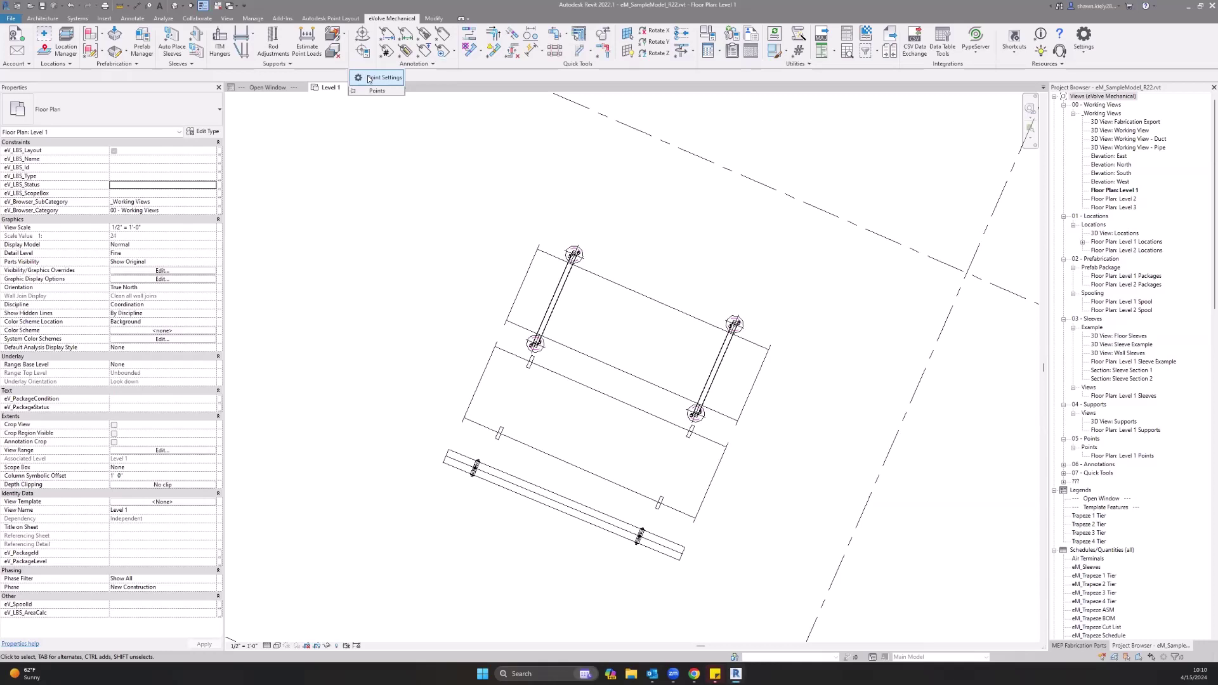
pyautogui.click(370, 78)
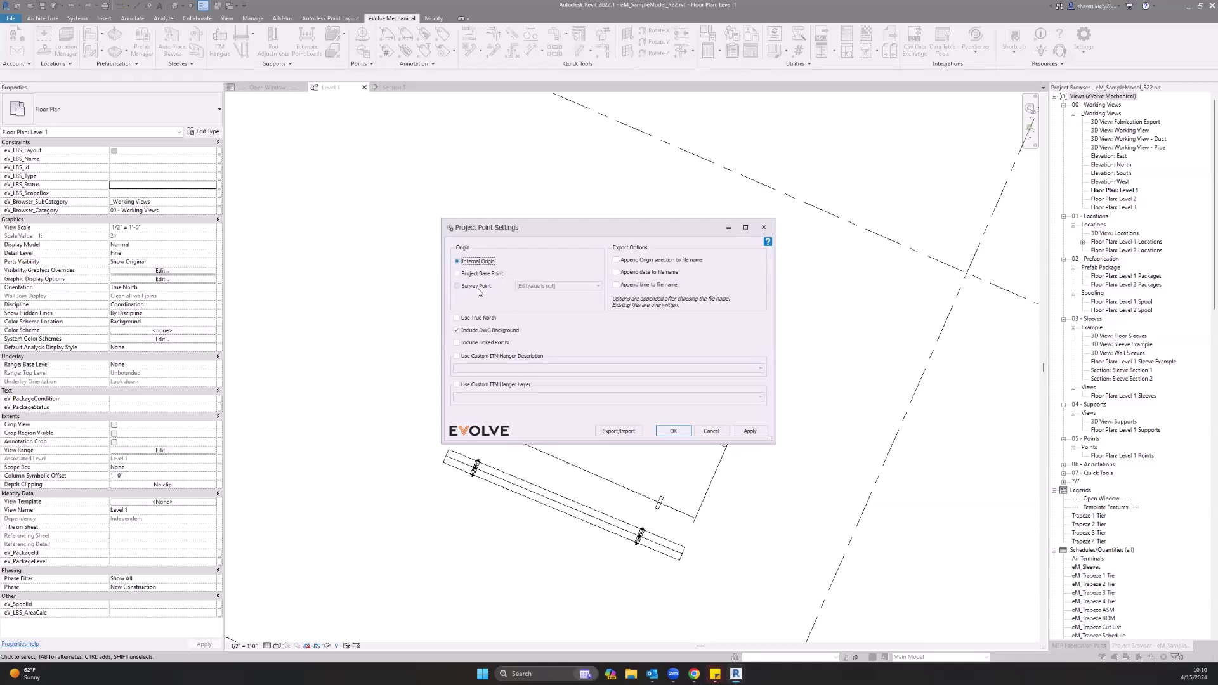
pyautogui.click(482, 286)
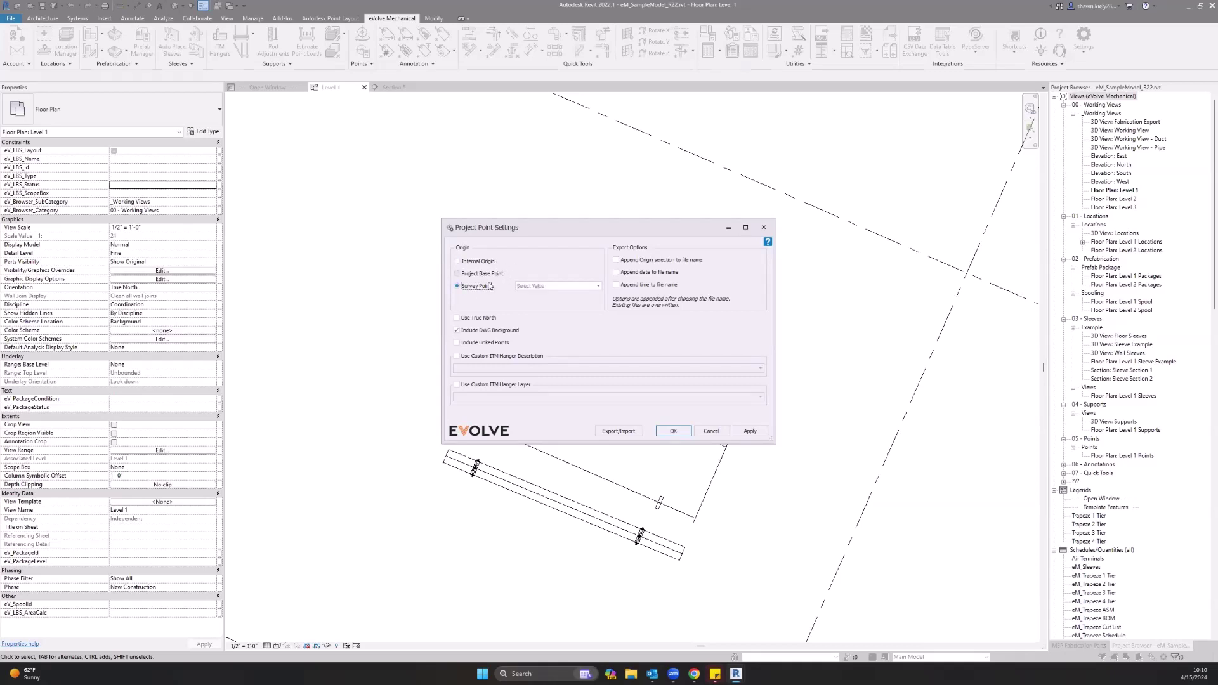
pyautogui.click(571, 286)
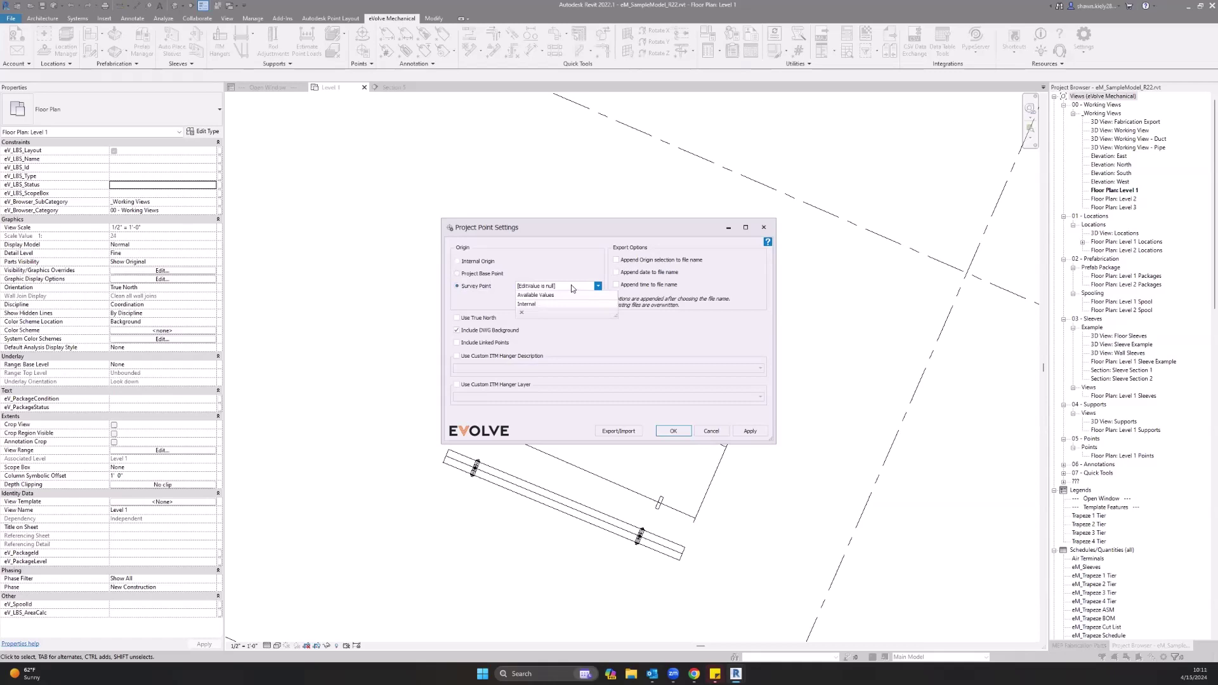
pyautogui.click(482, 295)
pyautogui.click(476, 261)
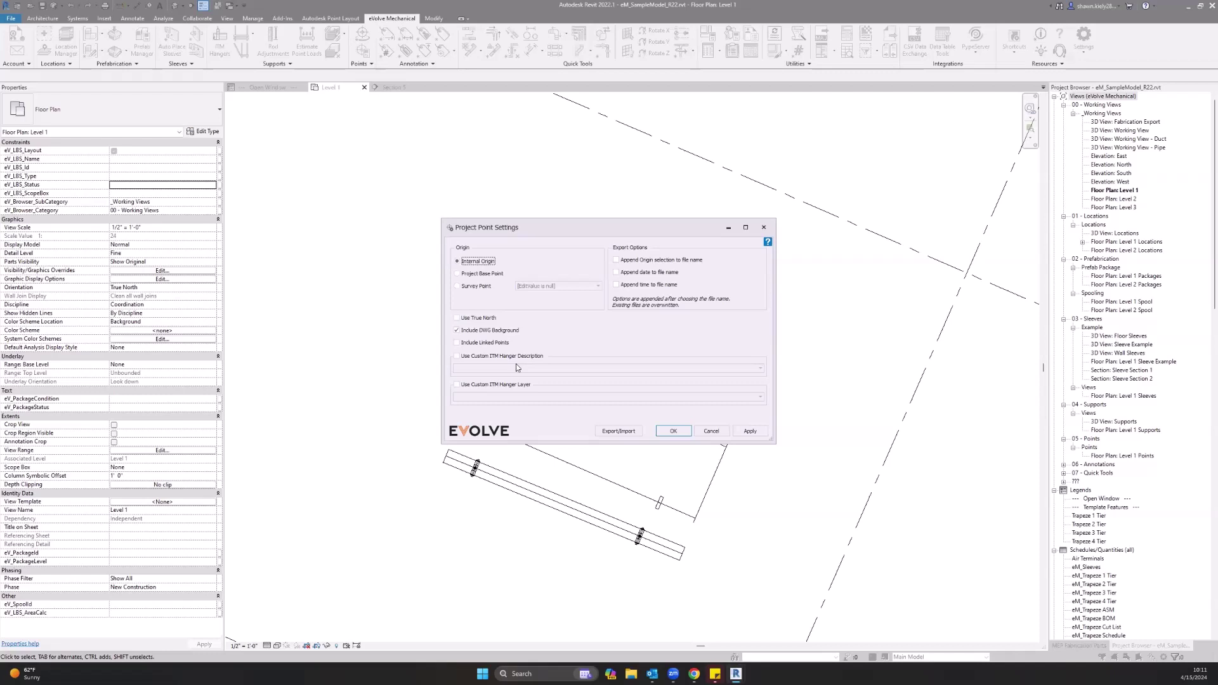
pyautogui.click(688, 432)
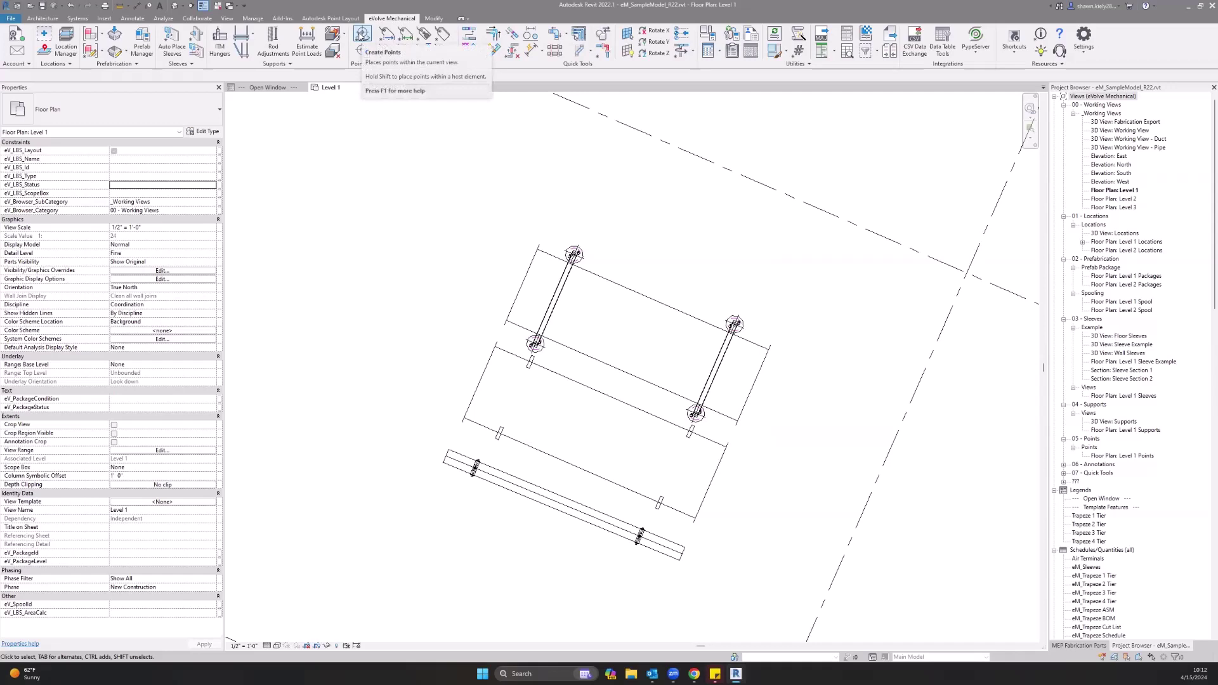
# Configure Create Points to place single points of the Layout Point family type, starting at point number P-1
pyautogui.click(362, 35)
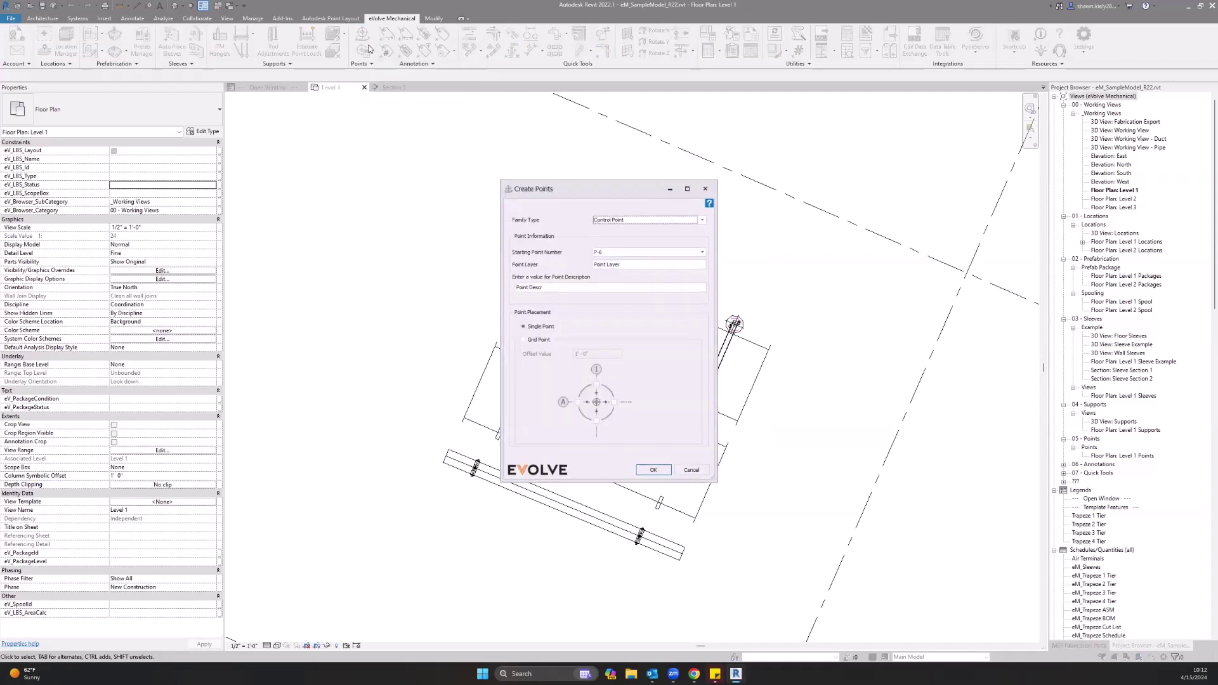
pyautogui.click(625, 220)
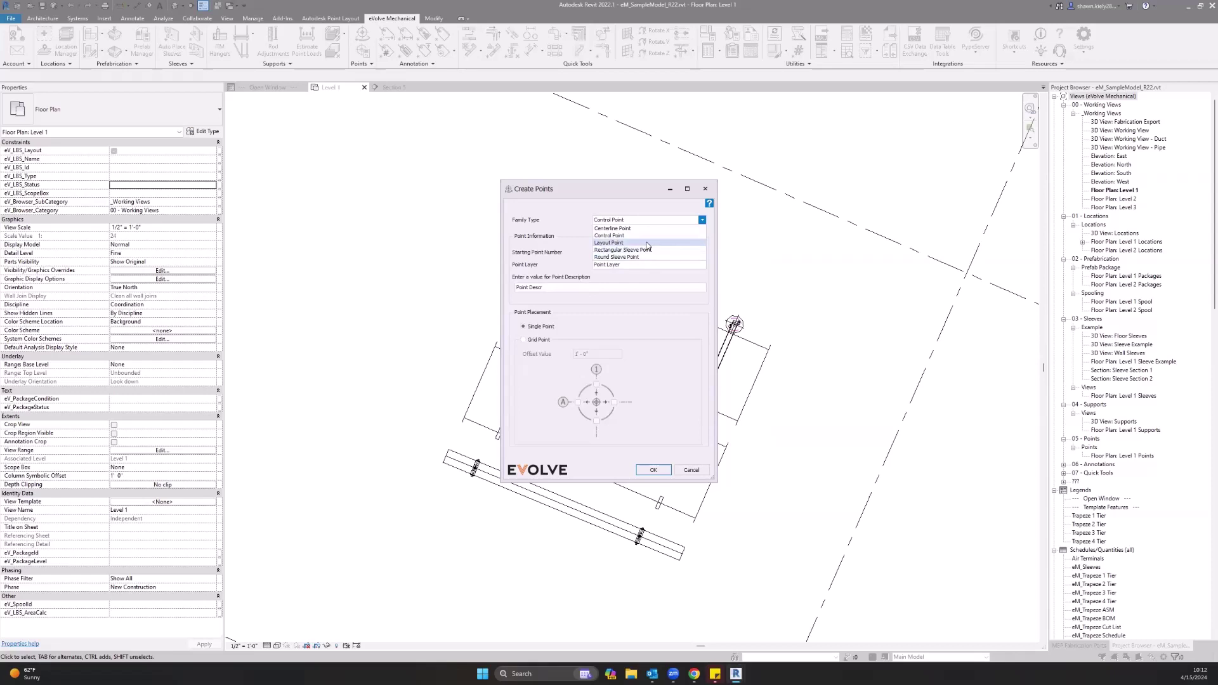
pyautogui.click(647, 243)
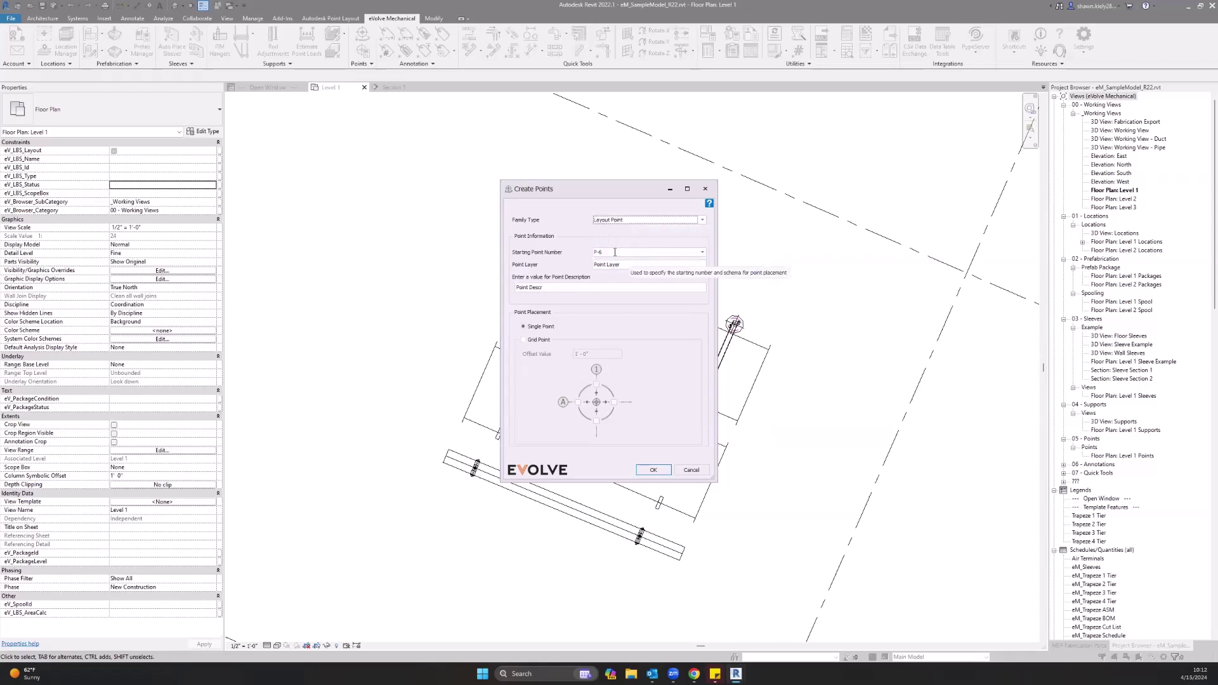
pyautogui.doubleClick(595, 252)
pyautogui.write('P')
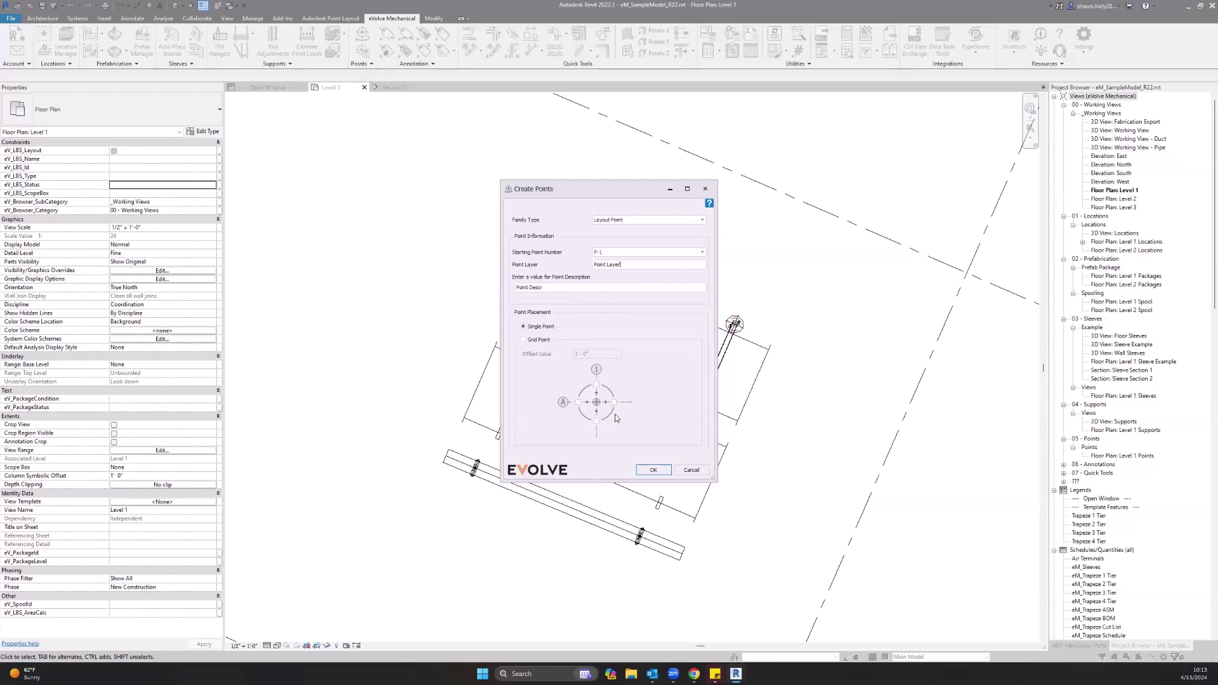
pyautogui.click(664, 470)
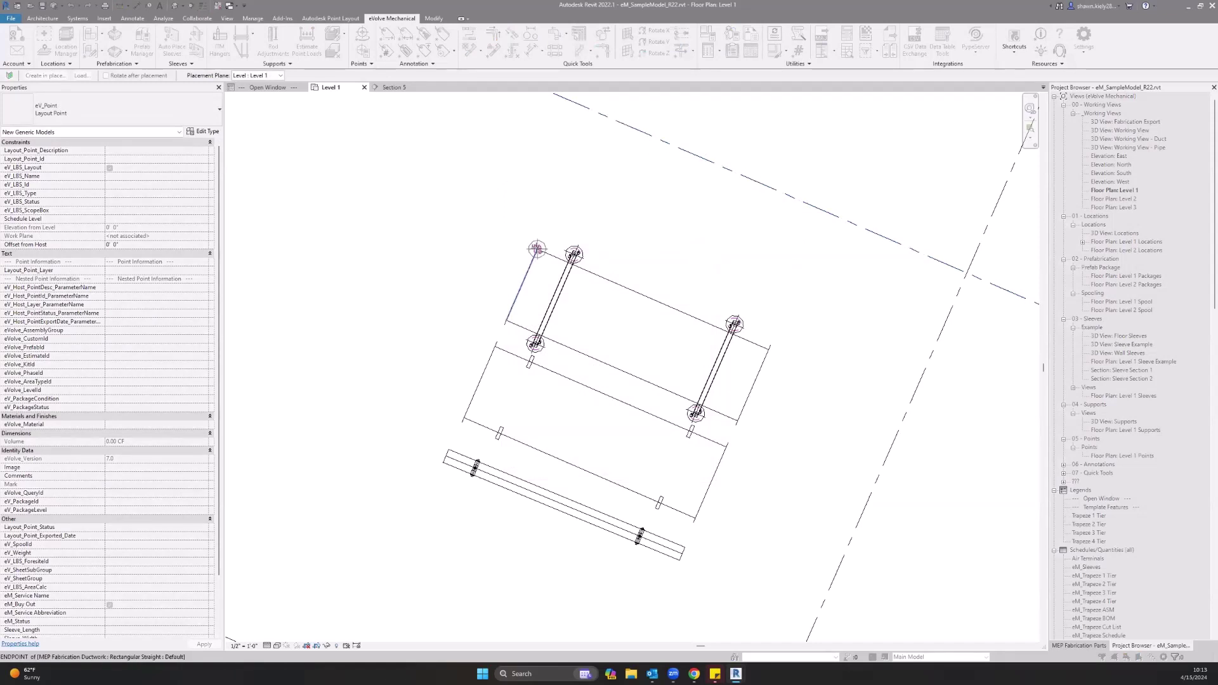
# Place one layout point on the upper-left corner of the top duct and another on the grid line above it
pyautogui.click(538, 246)
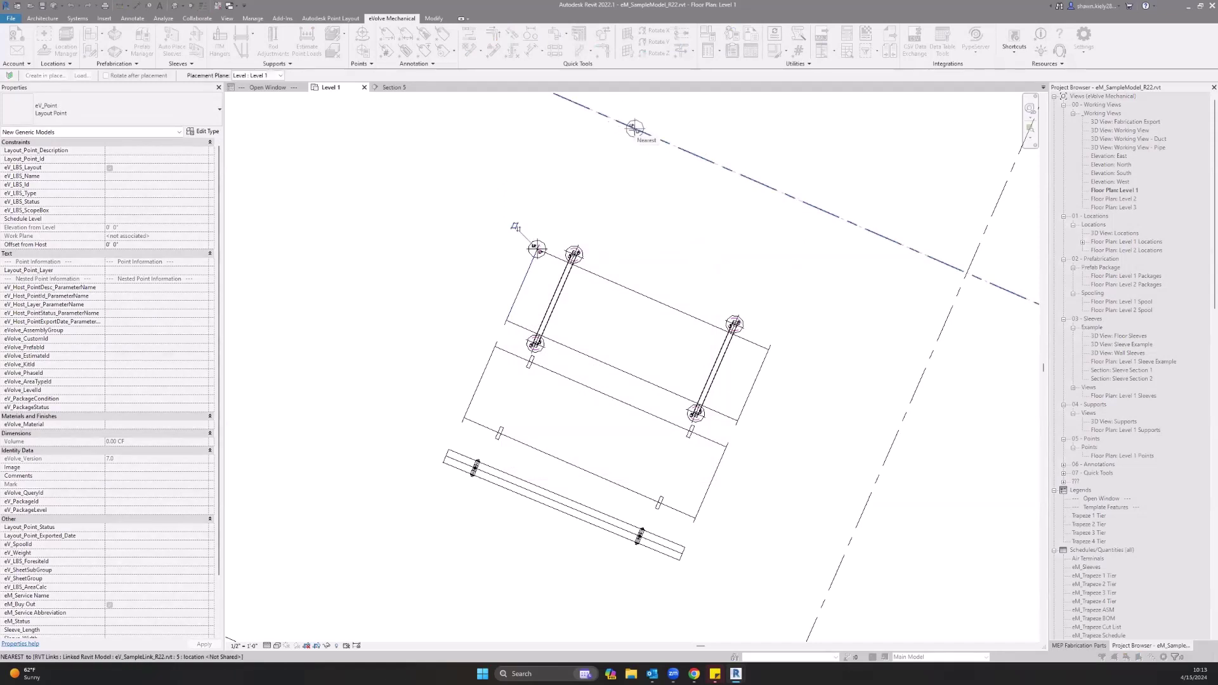
pyautogui.click(635, 129)
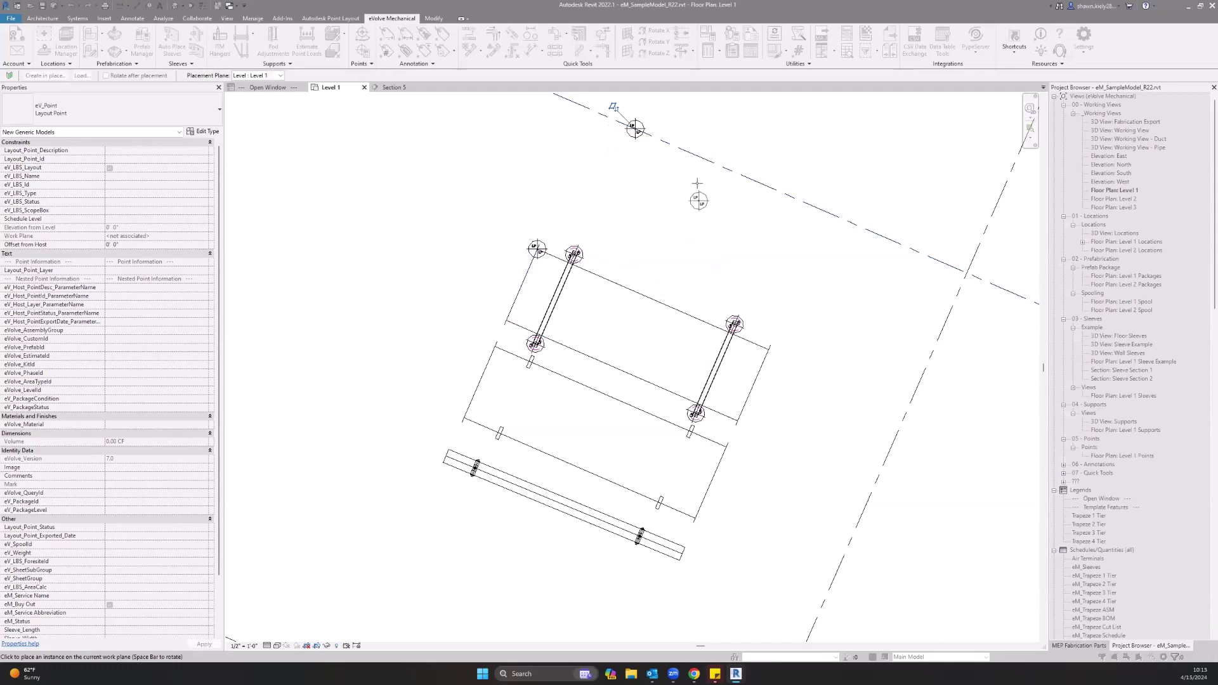
pyautogui.press('Escape')
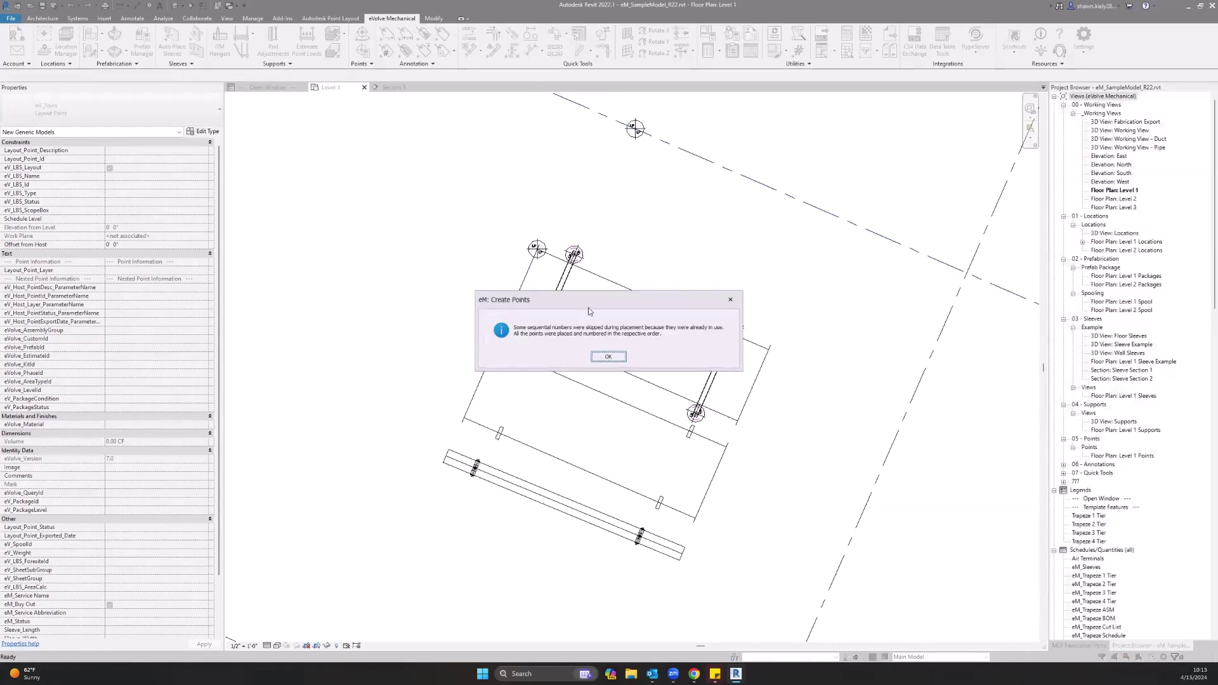
pyautogui.click(601, 358)
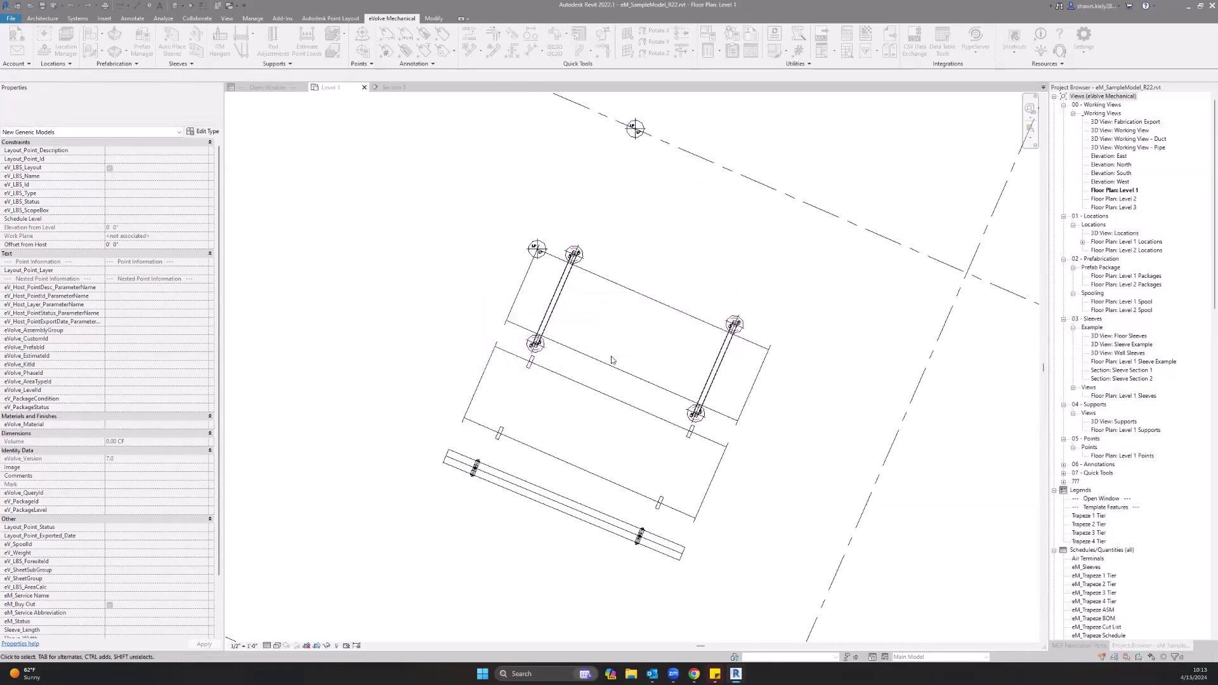
# Configure Create Points for grid point placement with a 1'-0" offset on all four sides of the intersection
pyautogui.click(361, 35)
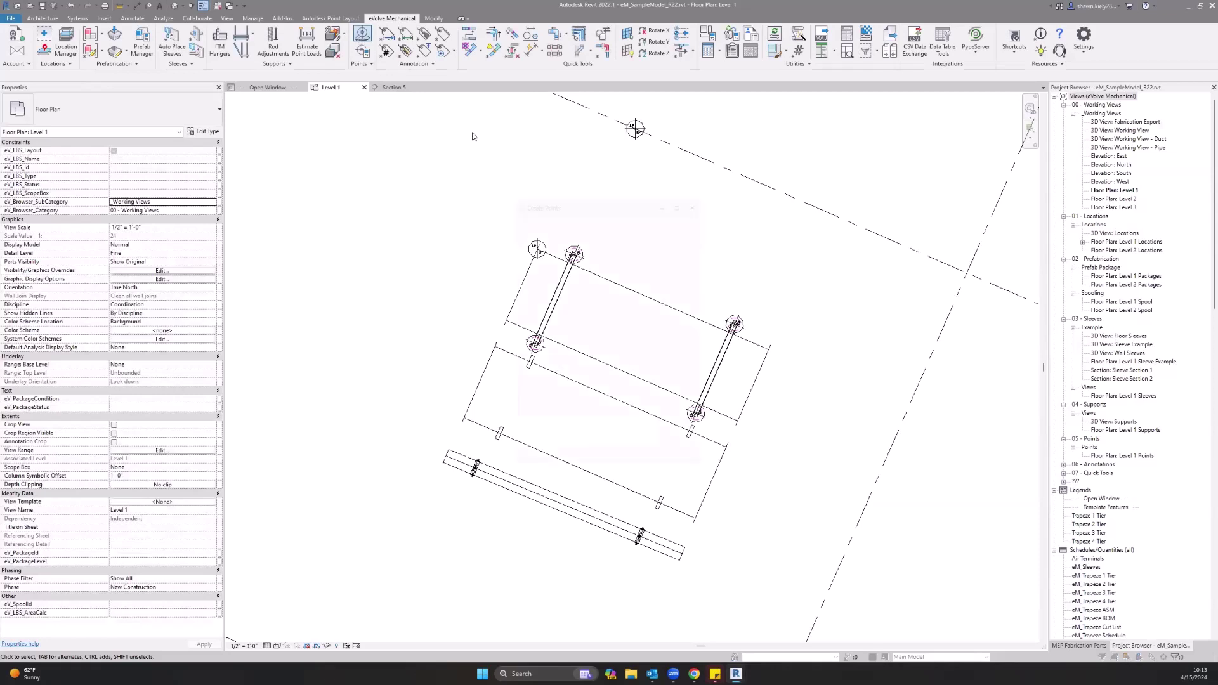
pyautogui.click(538, 340)
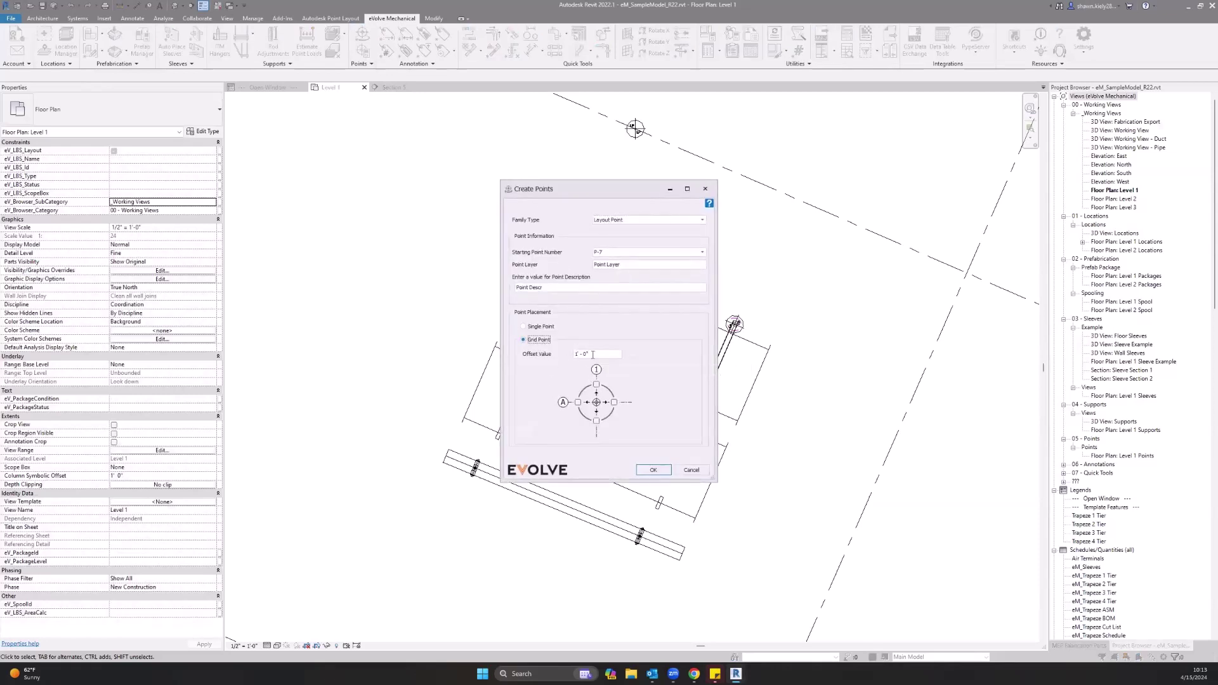
pyautogui.click(596, 386)
pyautogui.click(614, 402)
pyautogui.click(597, 421)
pyautogui.click(577, 403)
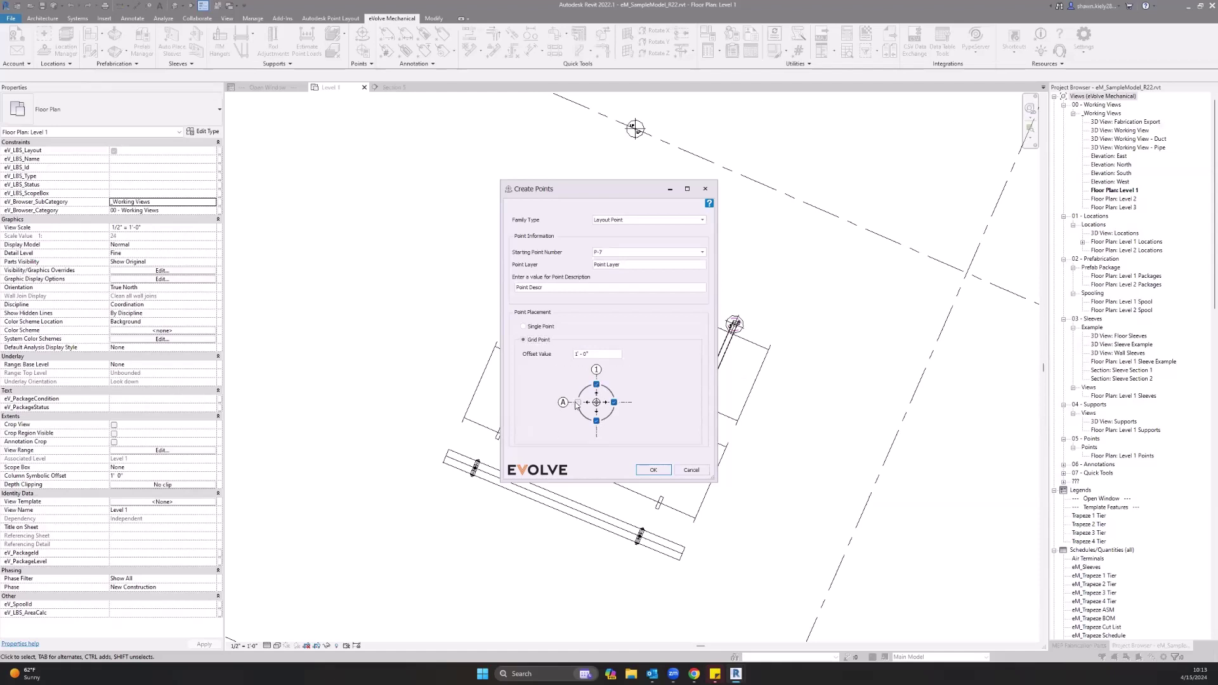
pyautogui.click(653, 470)
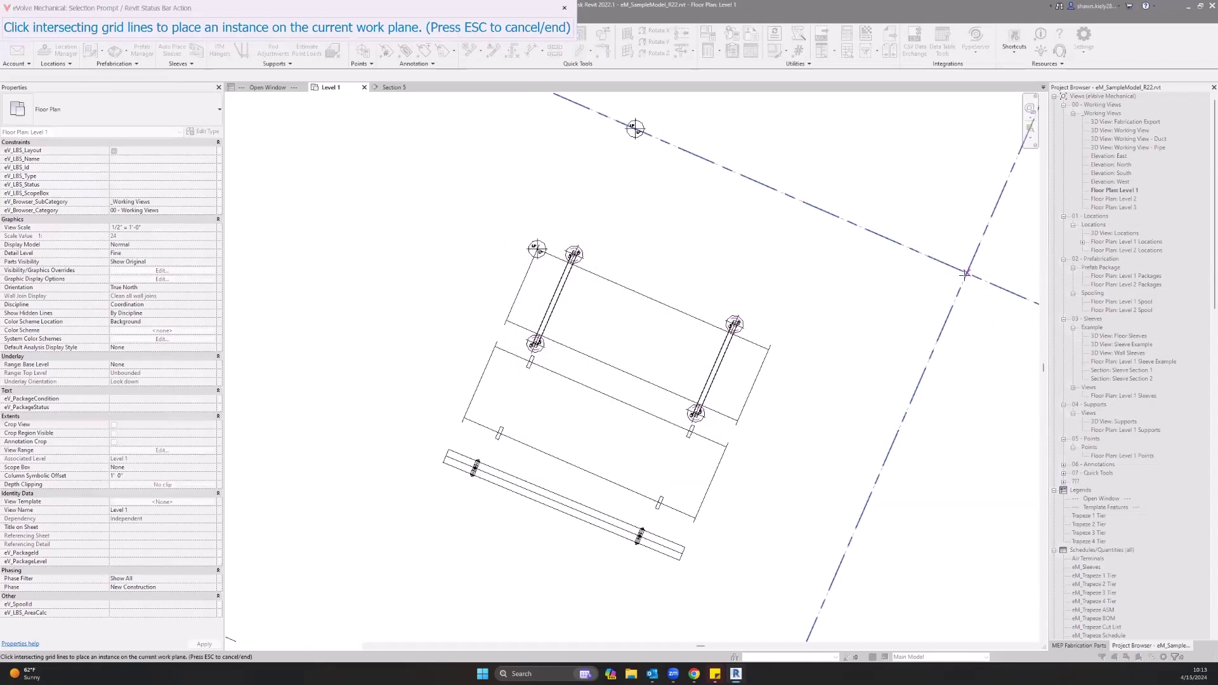
# Place the offset layout points around the grid line intersection and end the placement
pyautogui.click(963, 278)
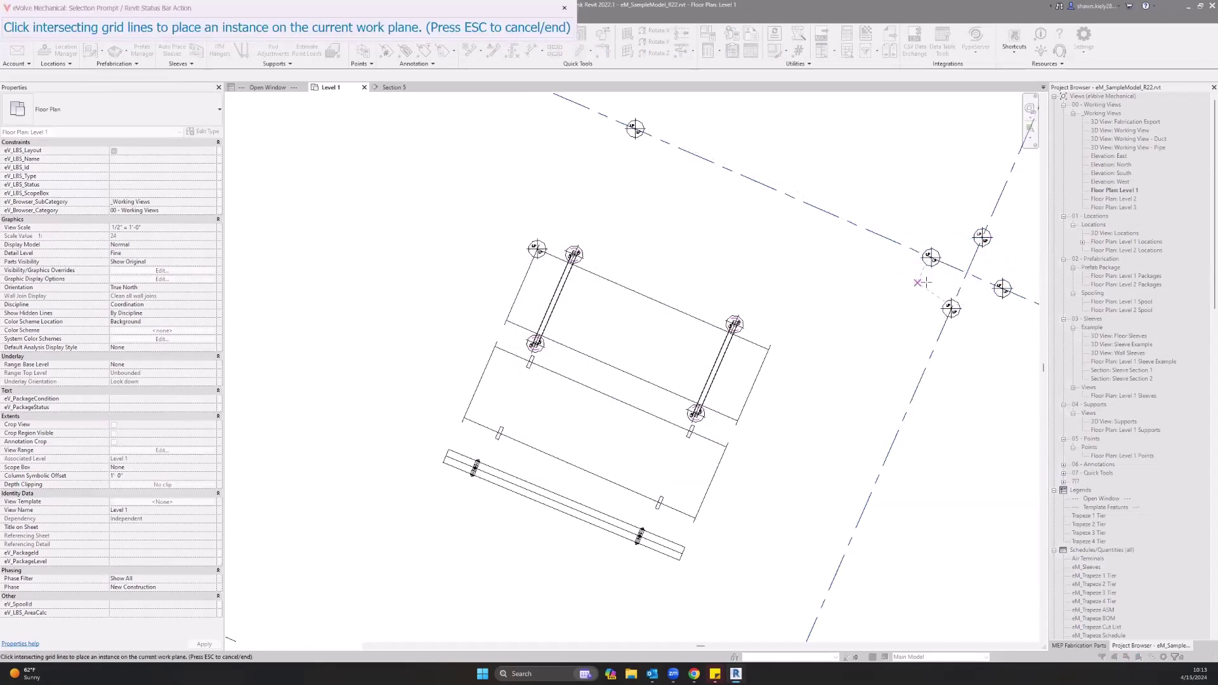
pyautogui.press('Escape')
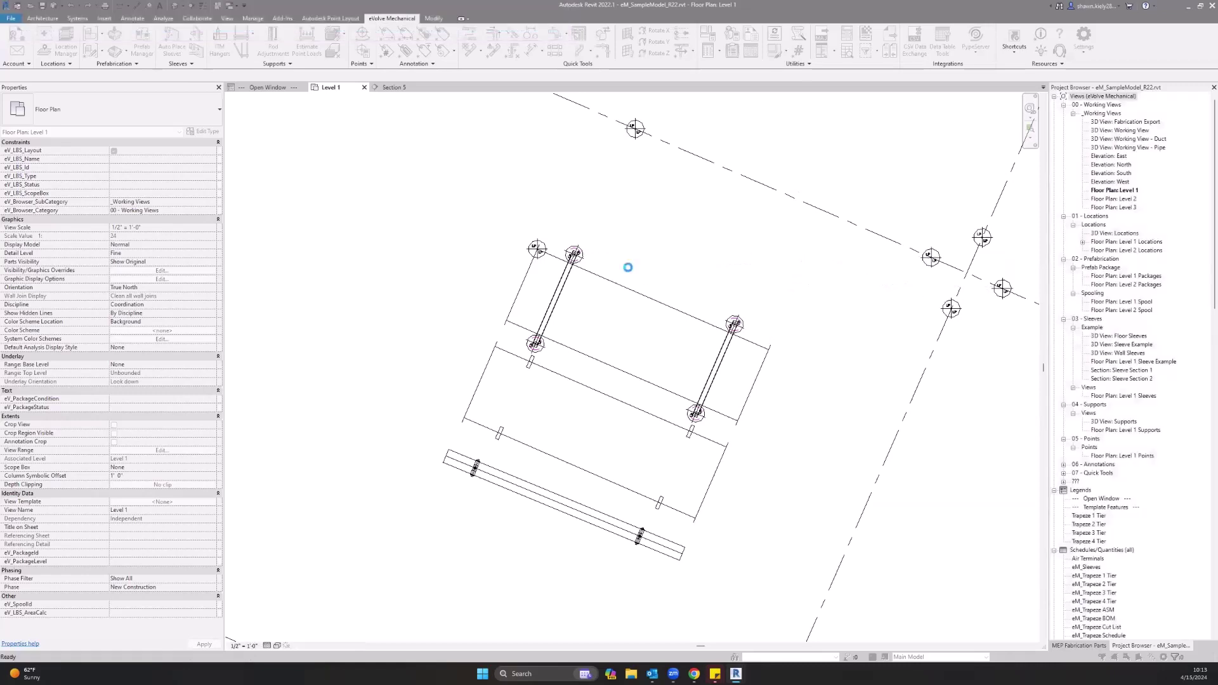
pyautogui.press('Escape')
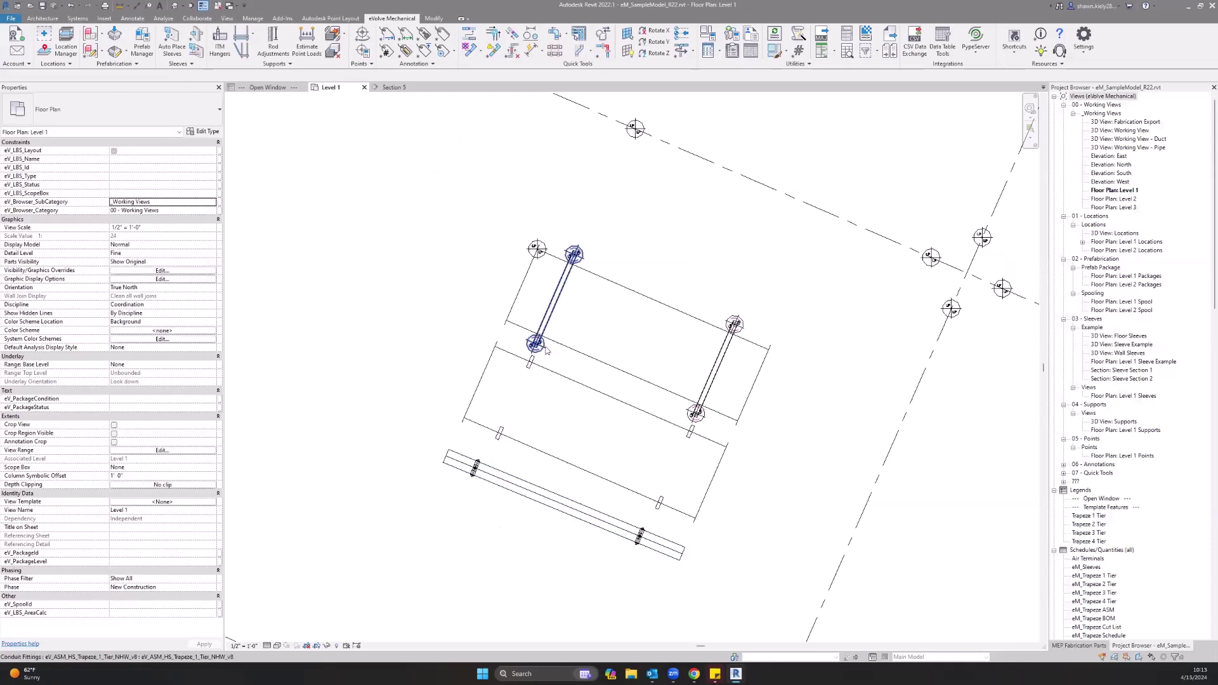
# Select a half strap hanger on the lower duct and review its points and layer in the Point Manager
pyautogui.click(362, 50)
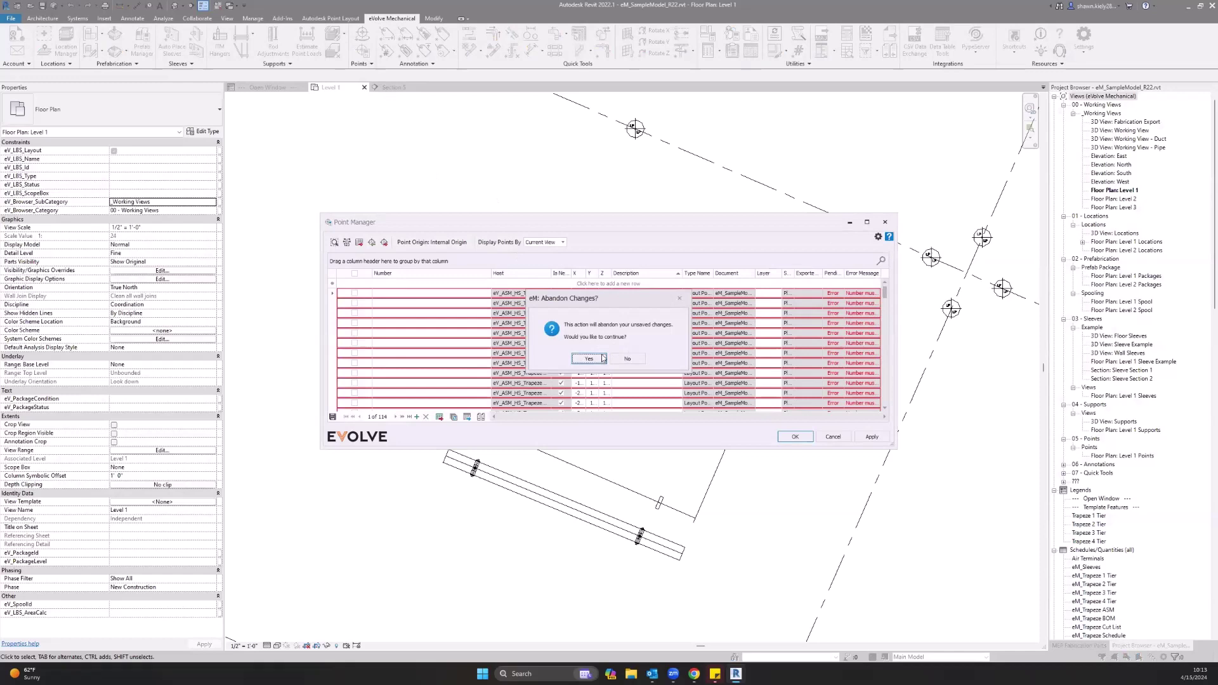
pyautogui.click(589, 359)
pyautogui.click(533, 352)
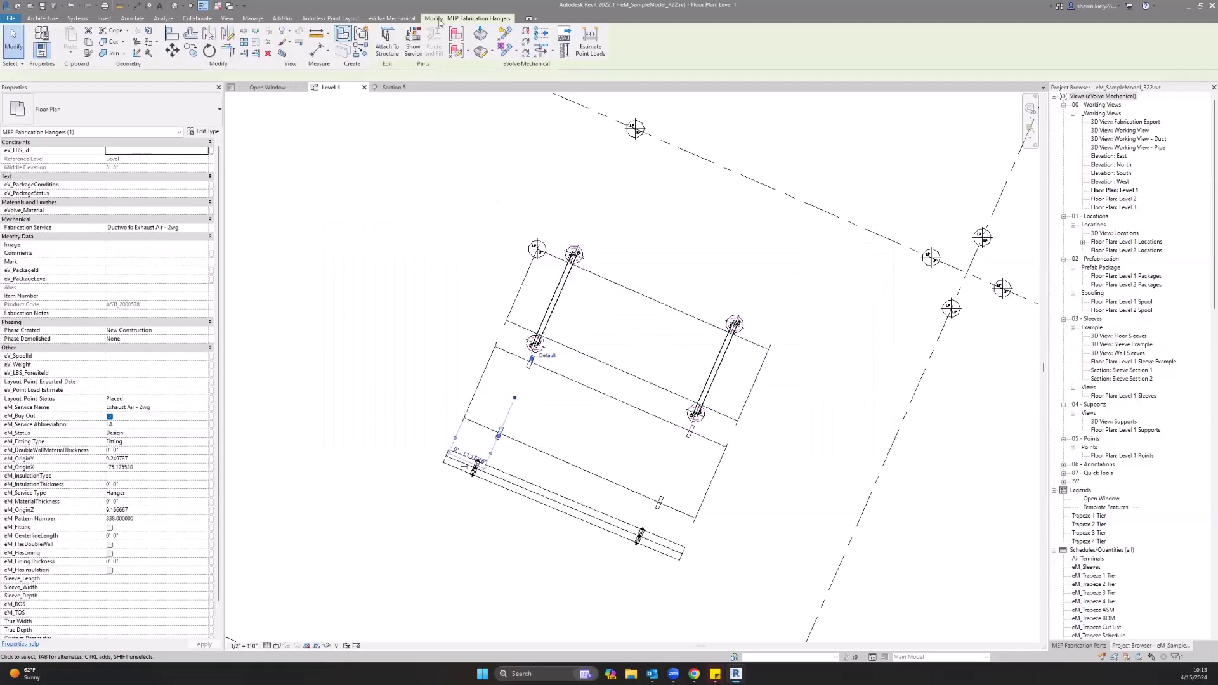
pyautogui.click(391, 18)
pyautogui.click(362, 51)
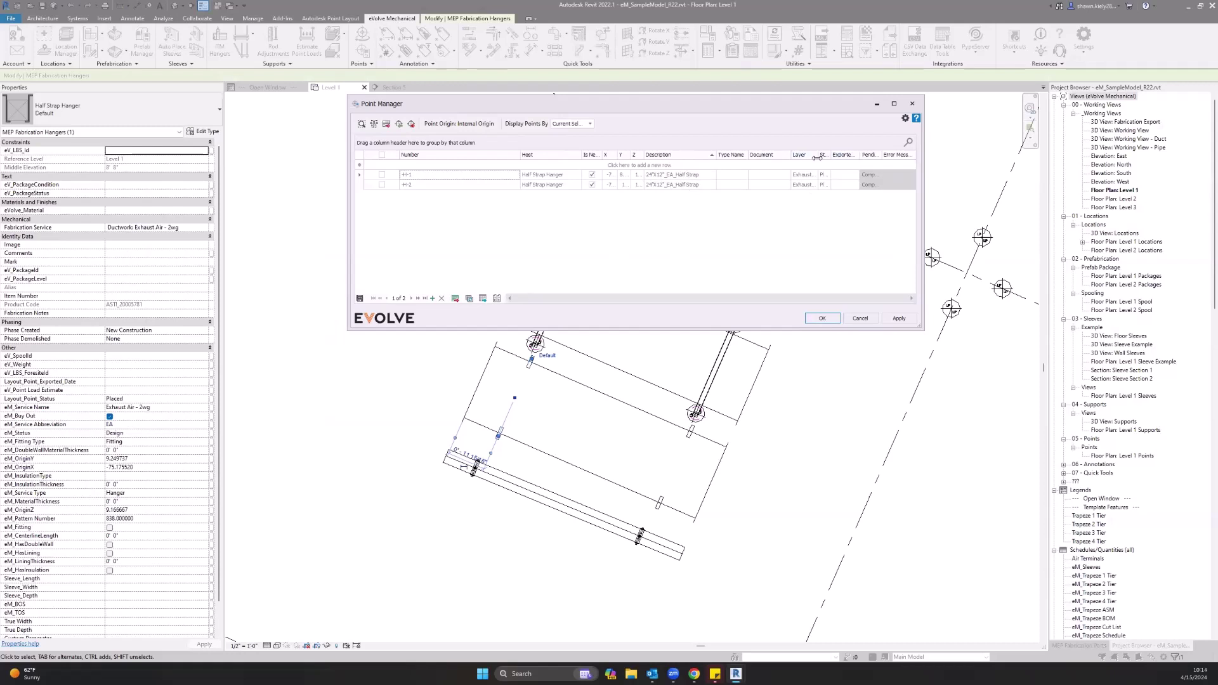
pyautogui.moveTo(818, 157); pyautogui.dragTo(845, 156)
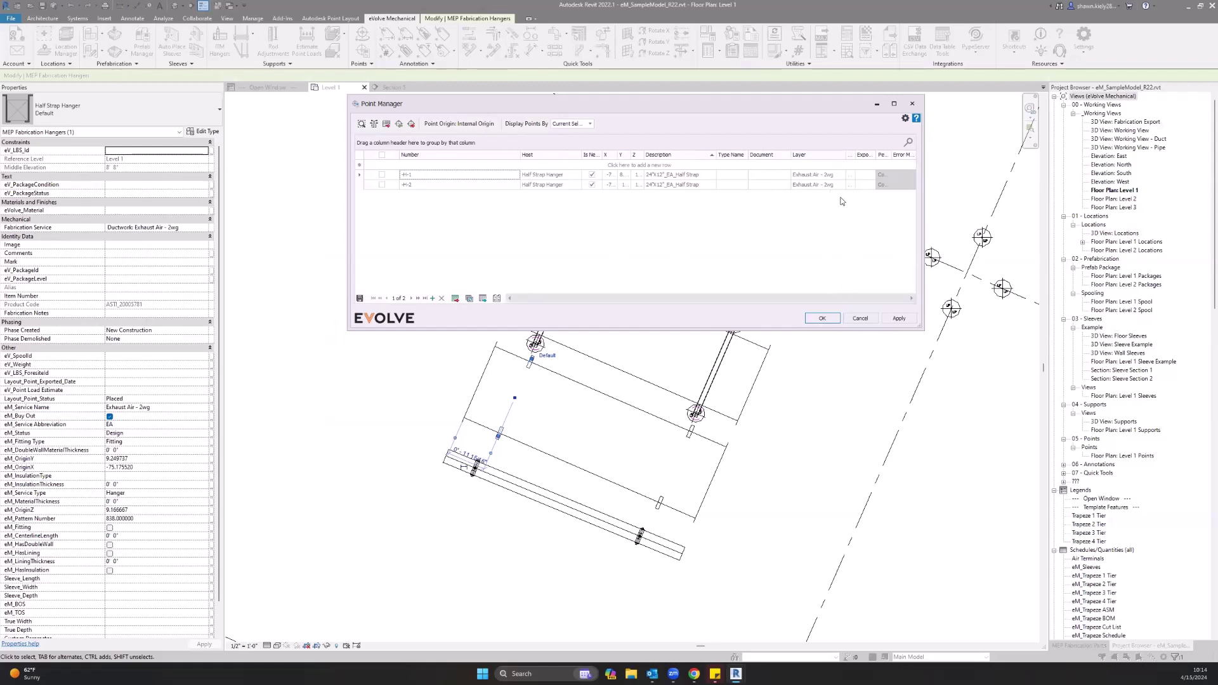
pyautogui.click(860, 318)
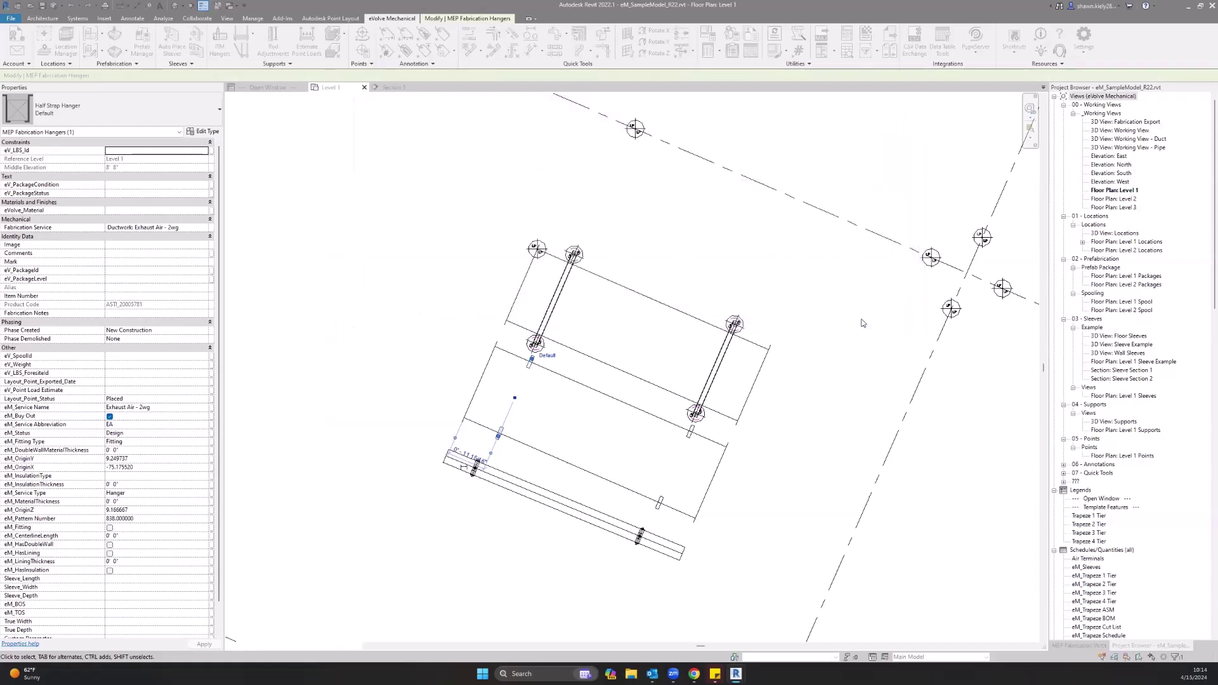
# Select the ducts, pipe, hangers and all placed layout points together and load them into the Point Manager
pyautogui.scroll(-2, 467, 539)
pyautogui.moveTo(450, 534); pyautogui.dragTo(1002, 151)
pyautogui.click(391, 18)
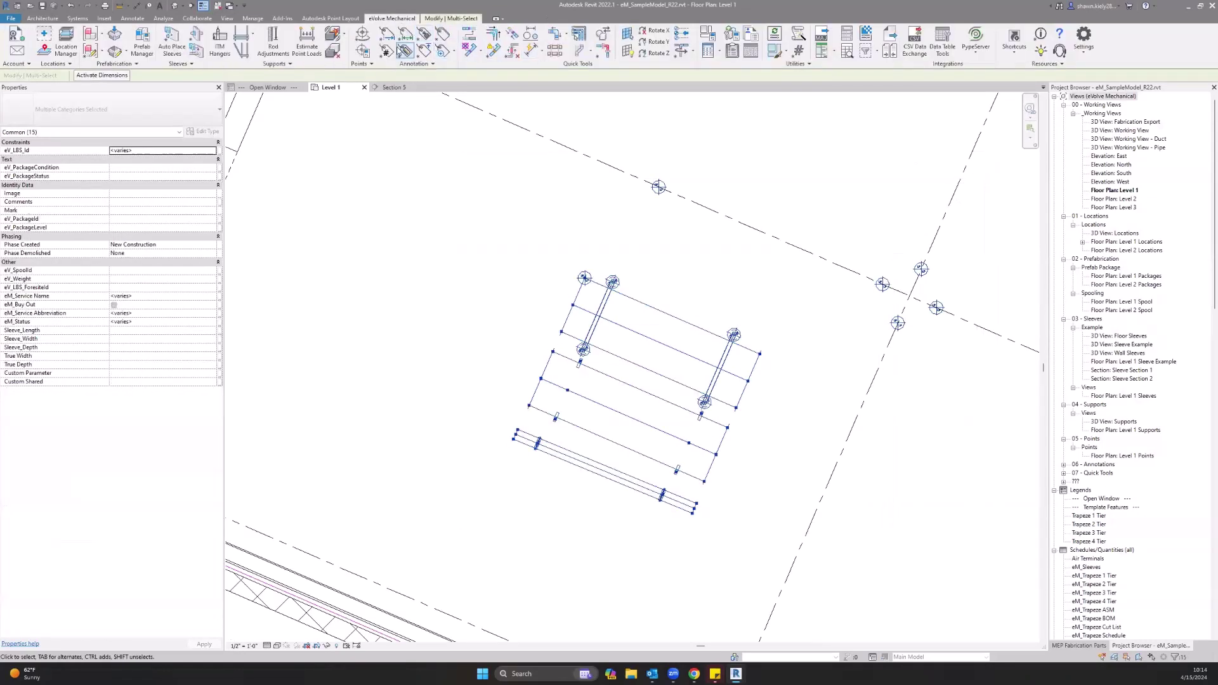
pyautogui.click(364, 51)
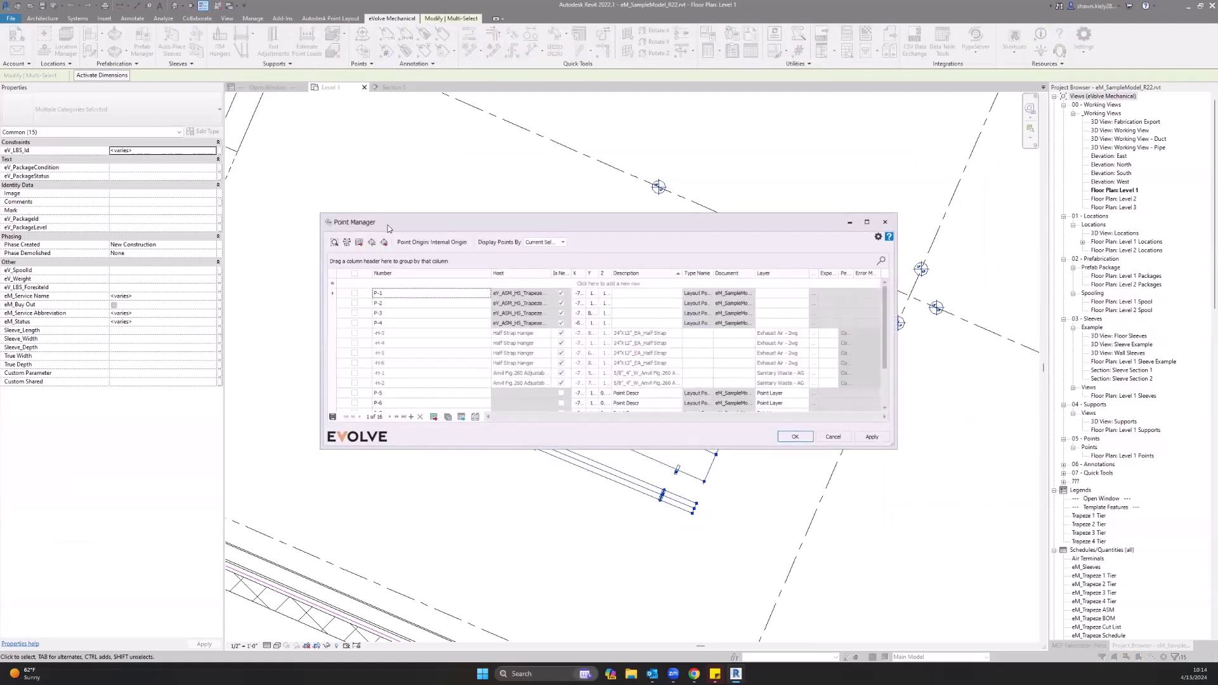
# Mark every listed point and keep the display scope at Current Selection
pyautogui.click(355, 274)
pyautogui.click(355, 274)
pyautogui.scroll(-2, 386, 375)
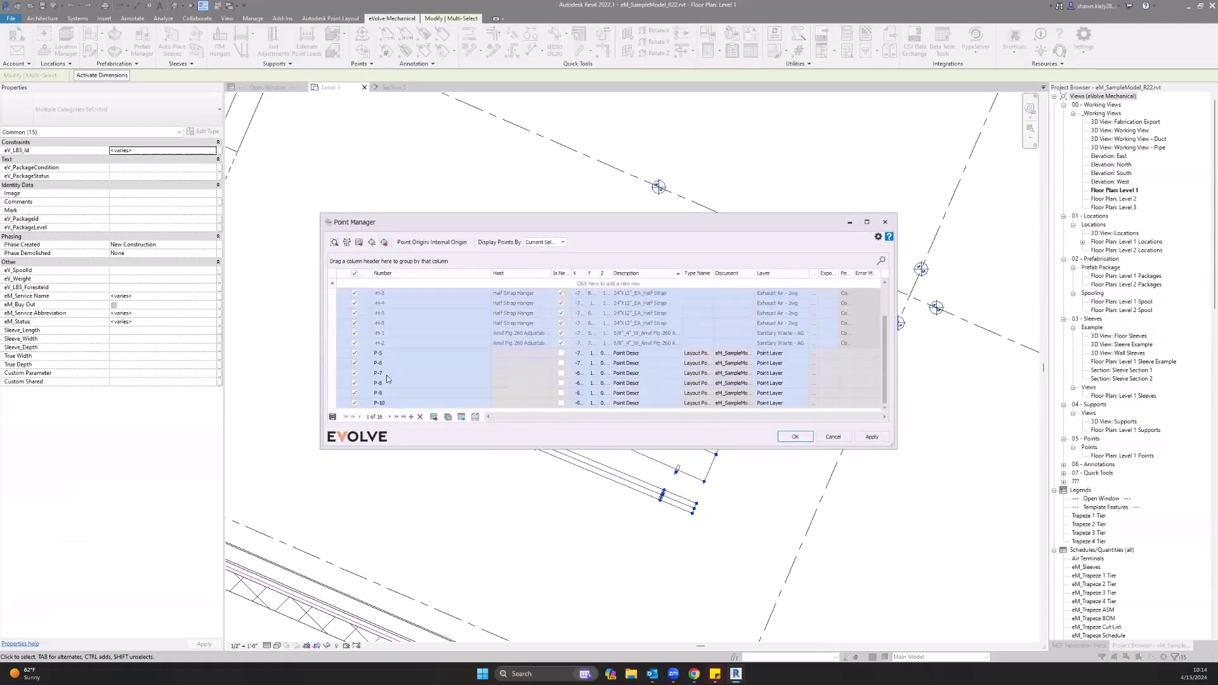
pyautogui.scroll(2, 406, 393)
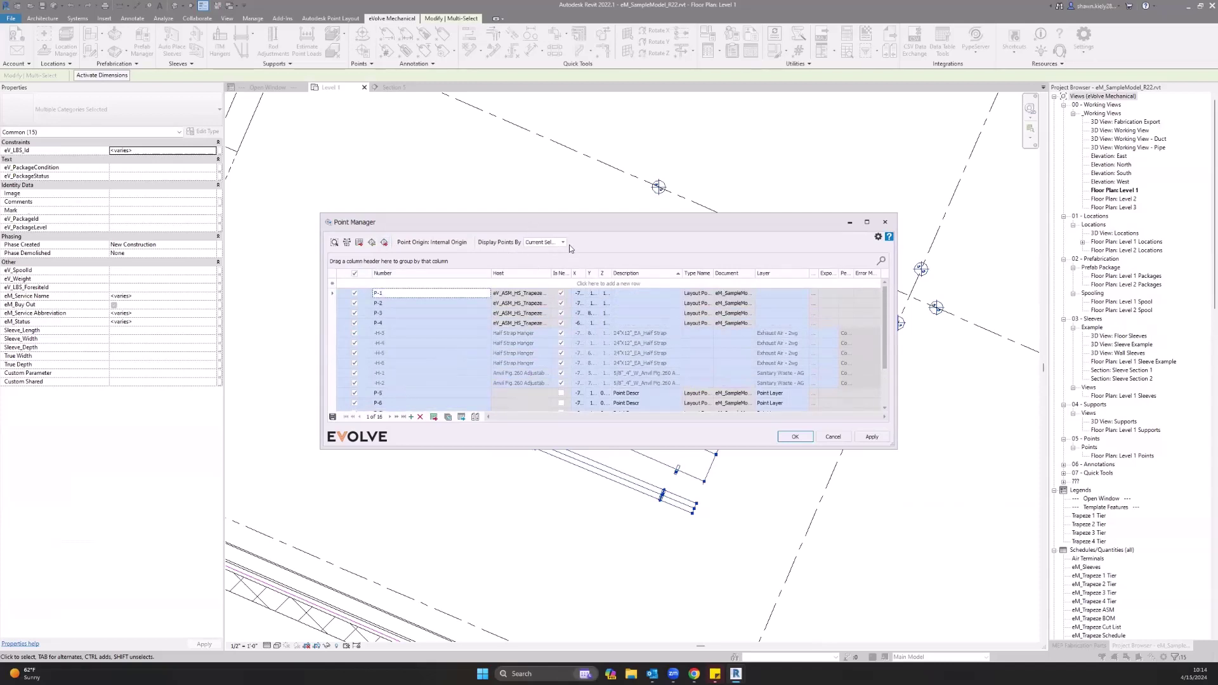
pyautogui.click(564, 244)
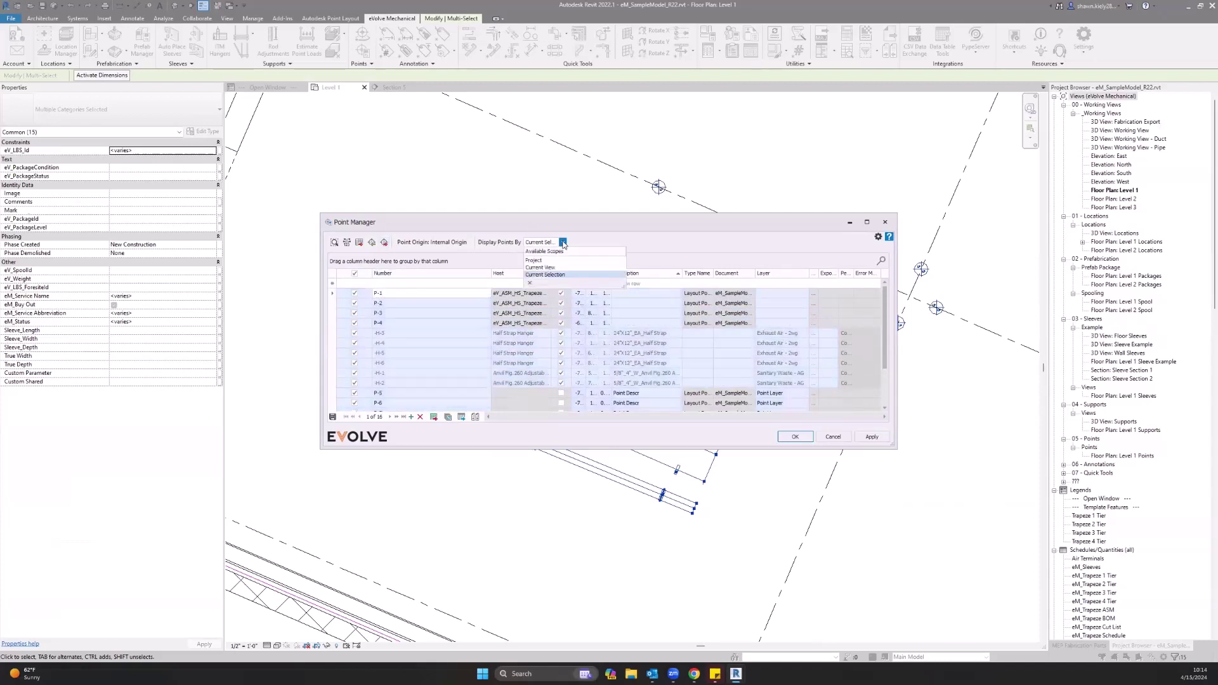
pyautogui.click(561, 276)
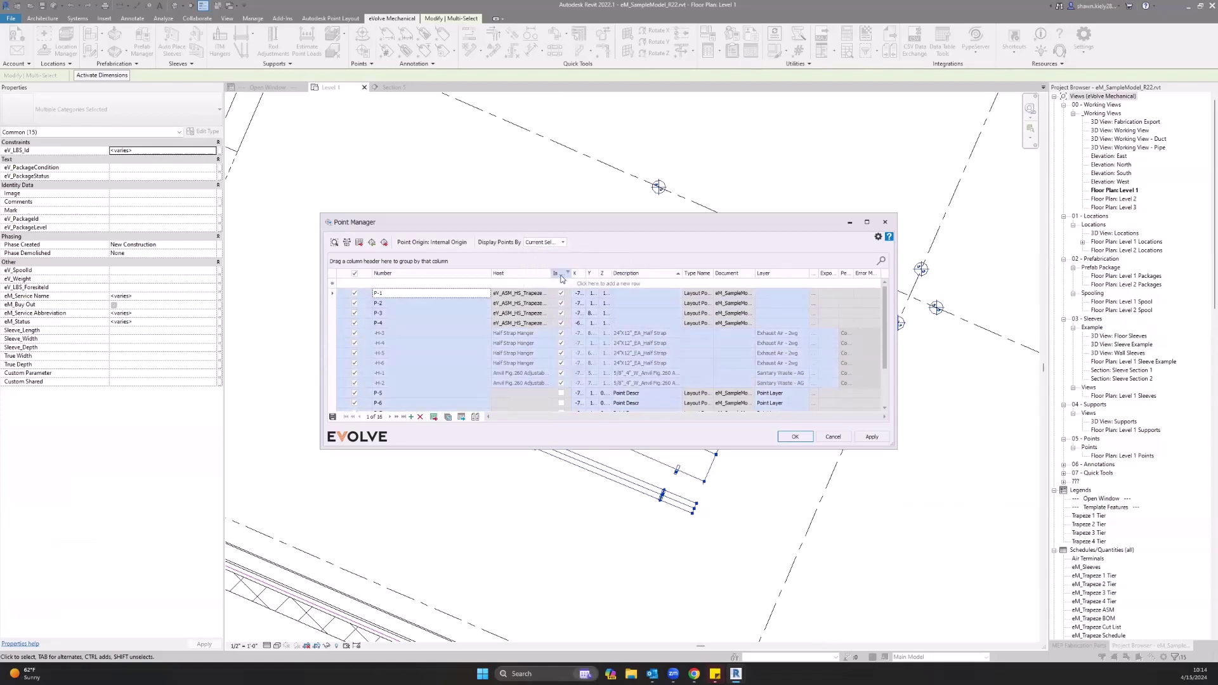
# Export the marked points as a CSV file named Point Export in the Core Reports folder and accept the Point Manager
pyautogui.click(385, 243)
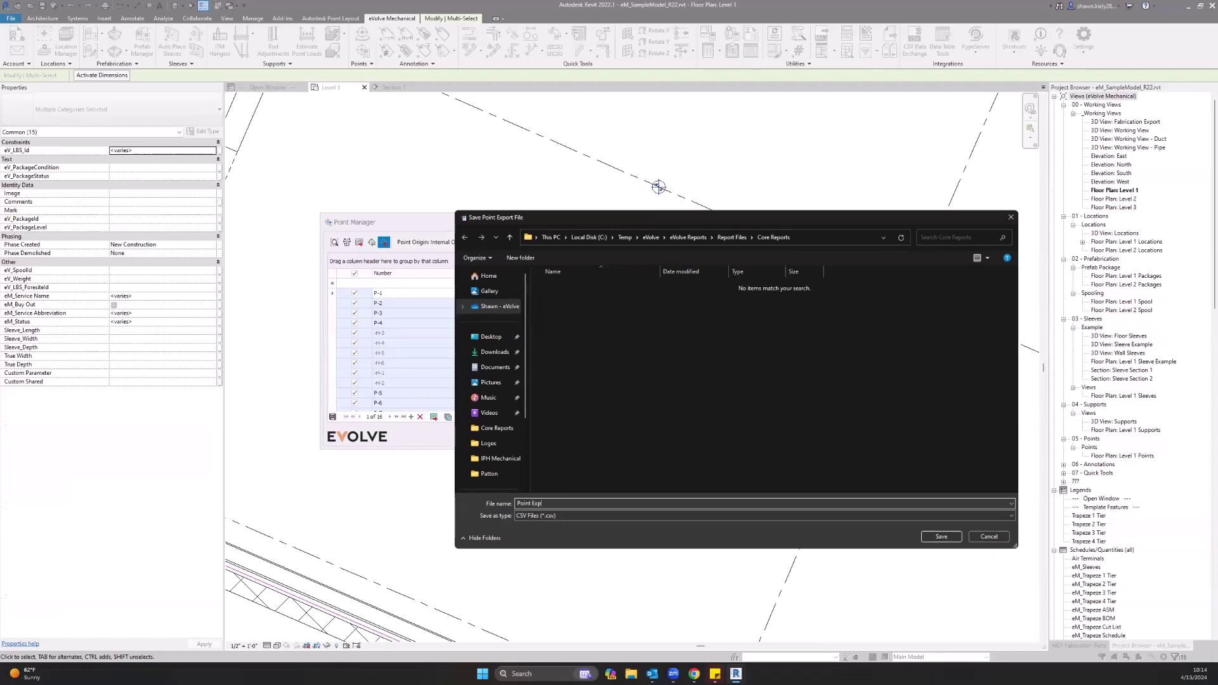
pyautogui.click(938, 539)
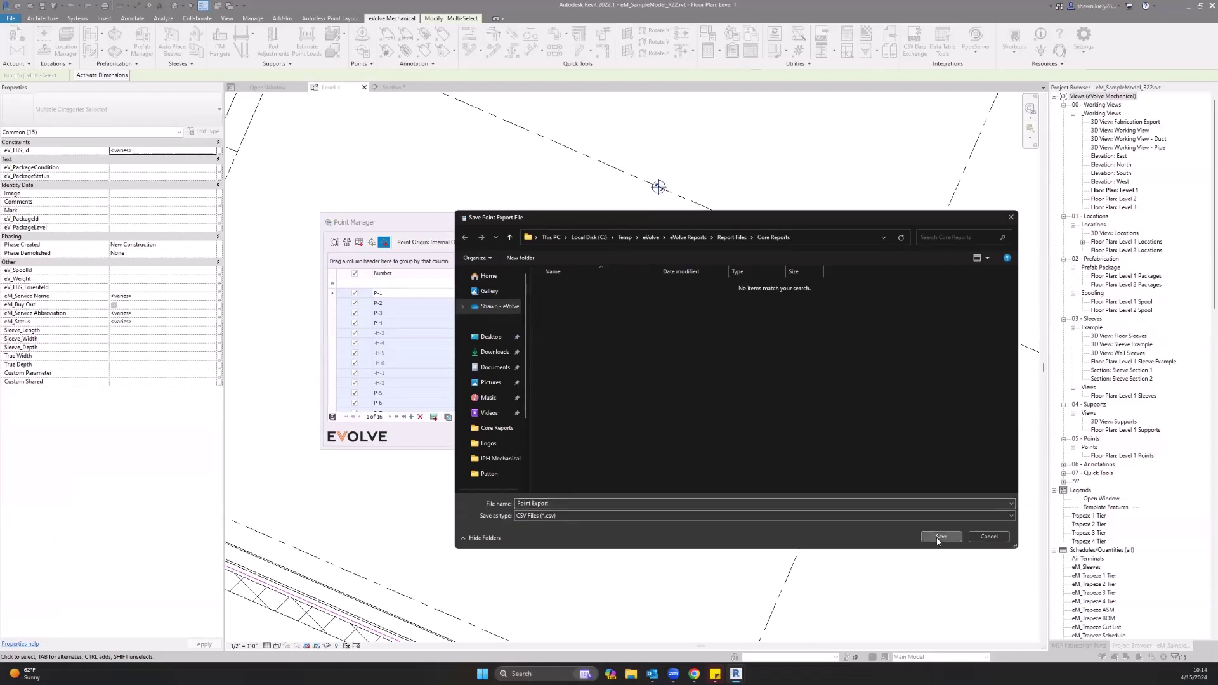
pyautogui.click(700, 517)
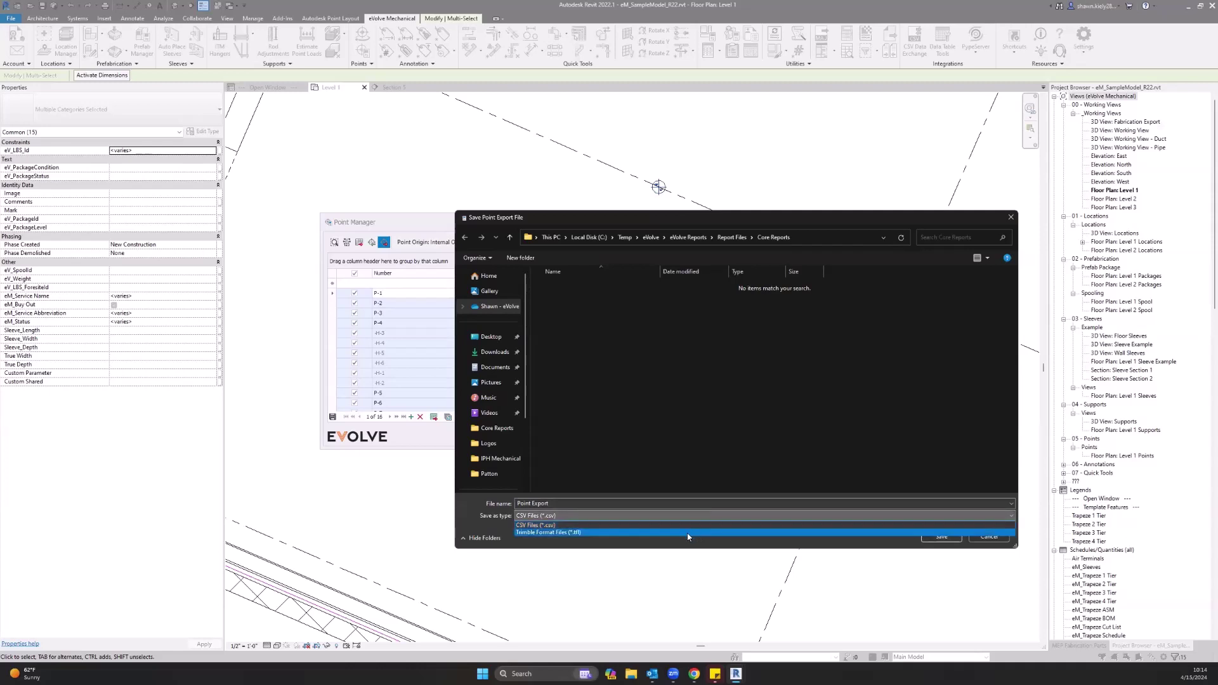
pyautogui.click(844, 533)
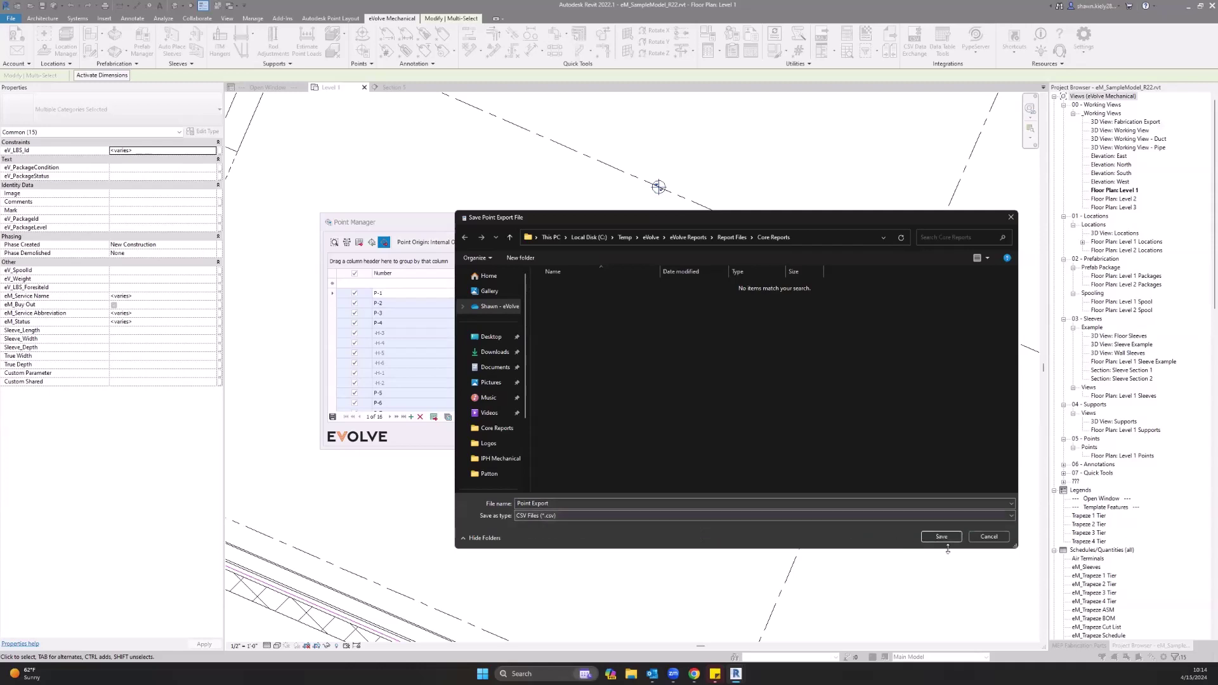
pyautogui.click(944, 539)
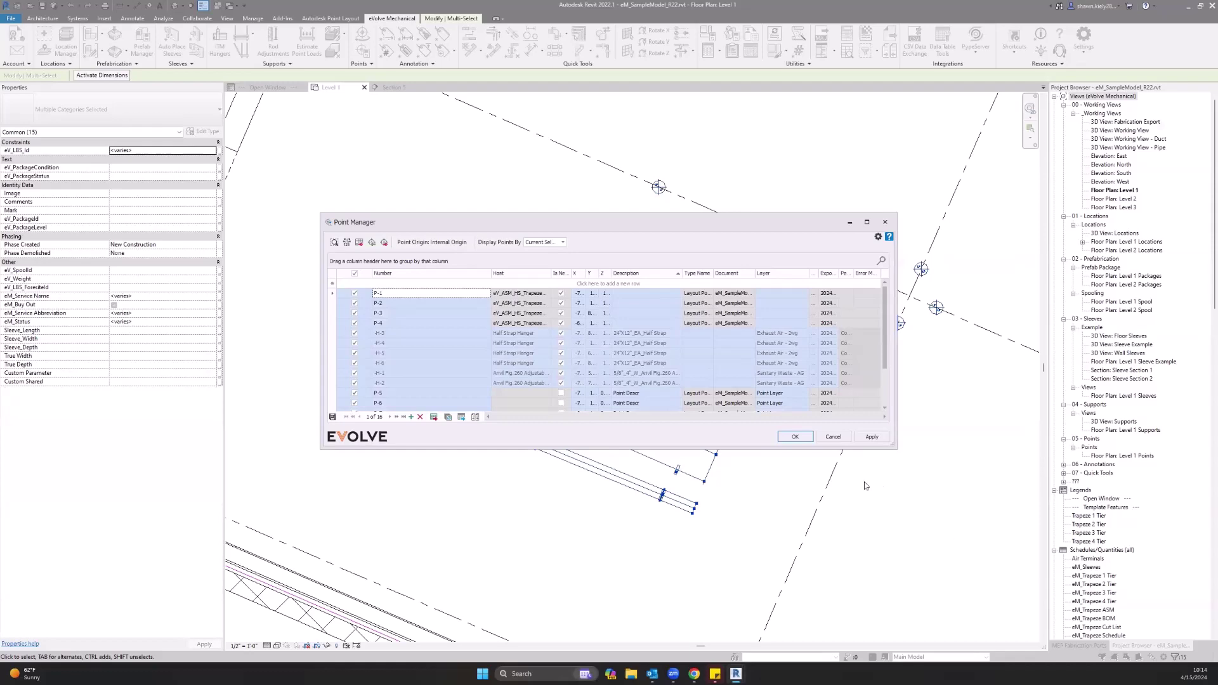
pyautogui.click(794, 437)
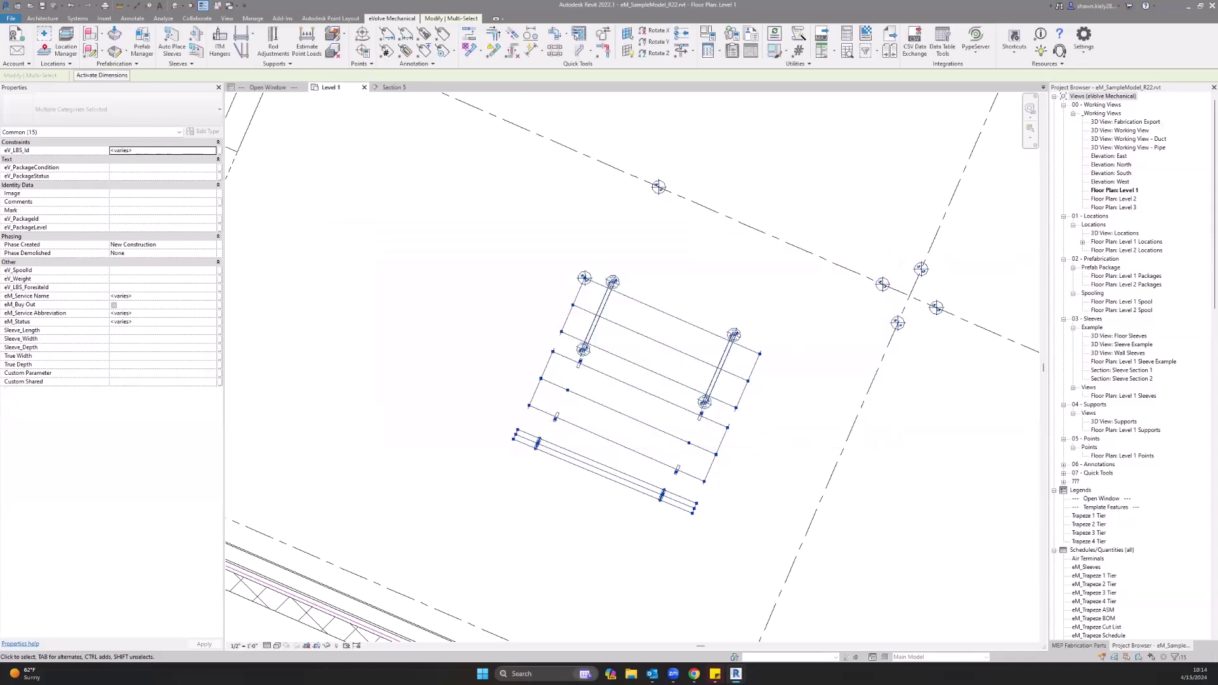